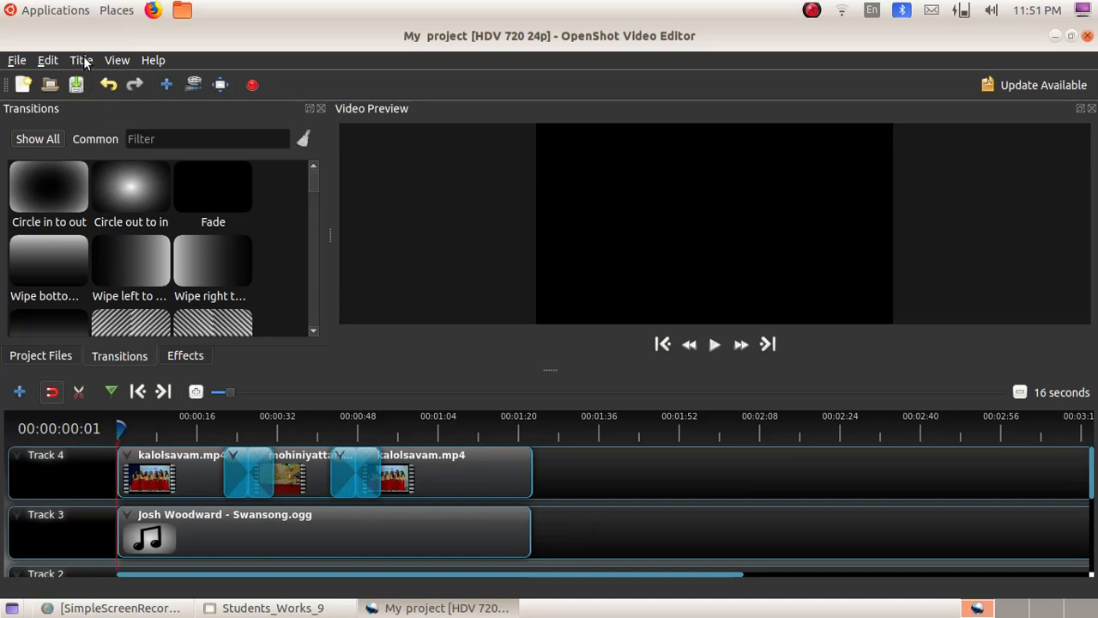
- Start a new title based on the Camera border template
{"action": "left_click", "coordinate": [88, 62]}
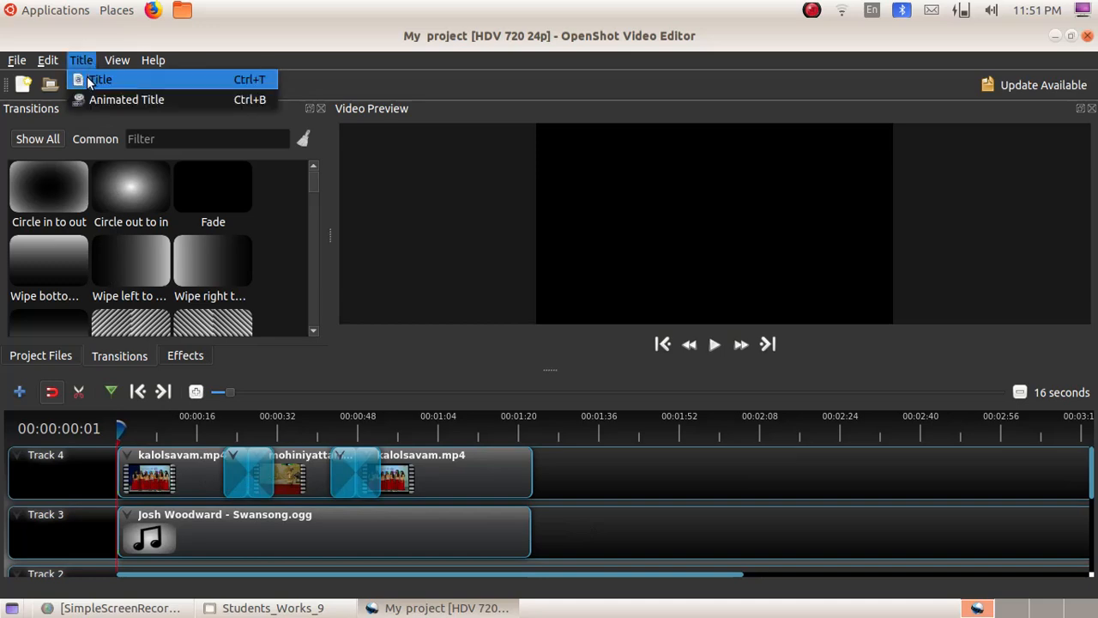
{"action": "left_click", "coordinate": [94, 80]}
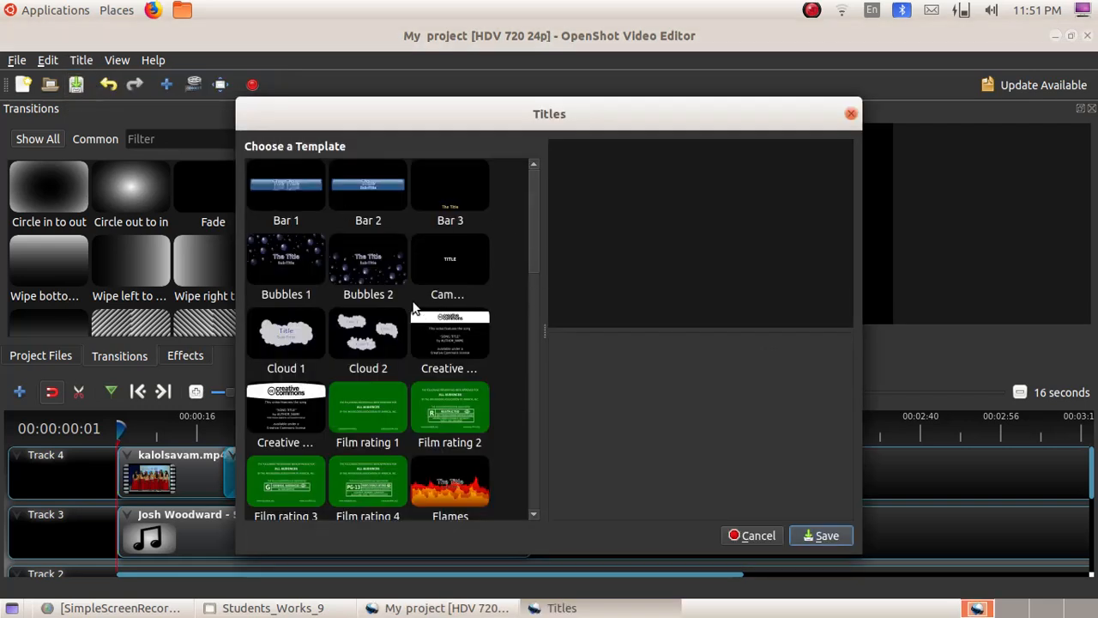
{"action": "scroll", "coordinate": [412, 307], "scroll_direction": "down", "scroll_amount": 10}
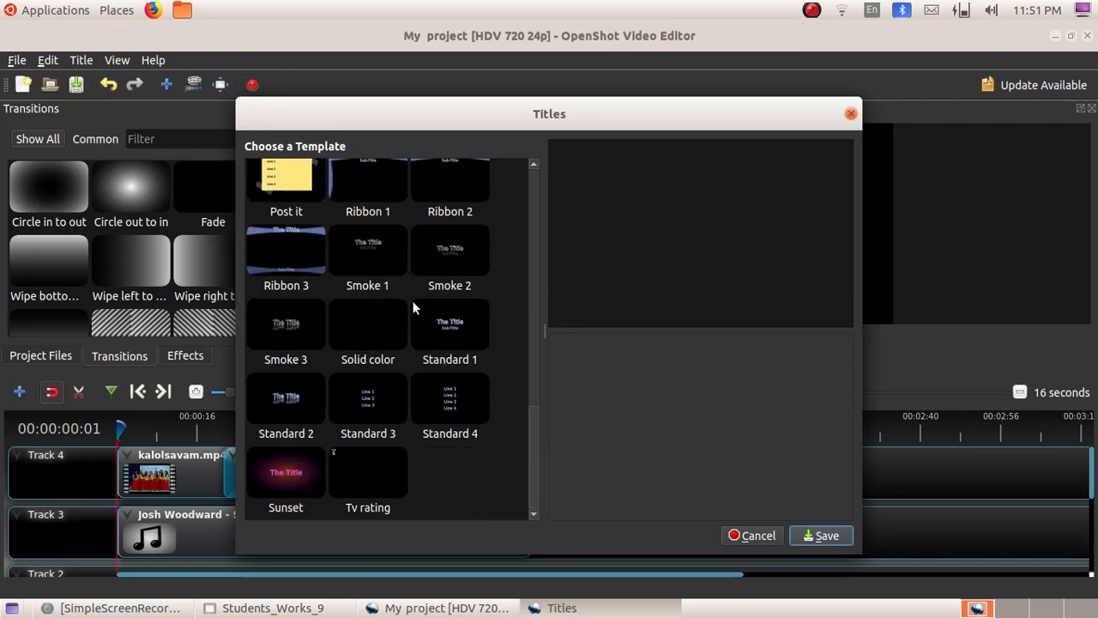
{"action": "scroll", "coordinate": [412, 307], "scroll_direction": "up", "scroll_amount": 5}
{"action": "scroll", "coordinate": [412, 307], "scroll_direction": "up", "scroll_amount": 3}
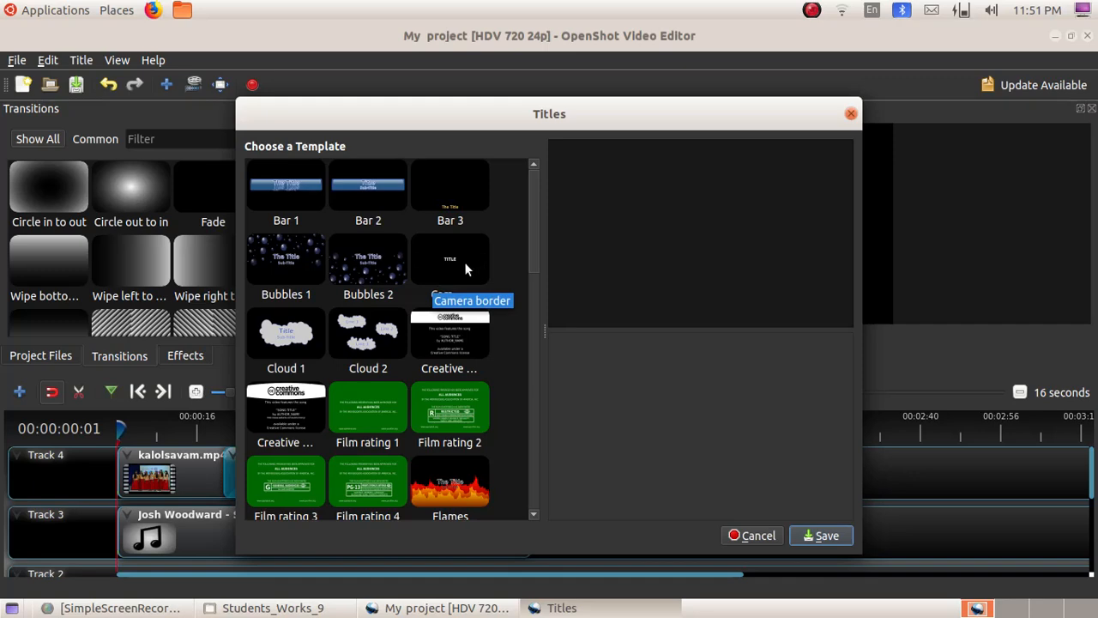
{"action": "left_click", "coordinate": [464, 261]}
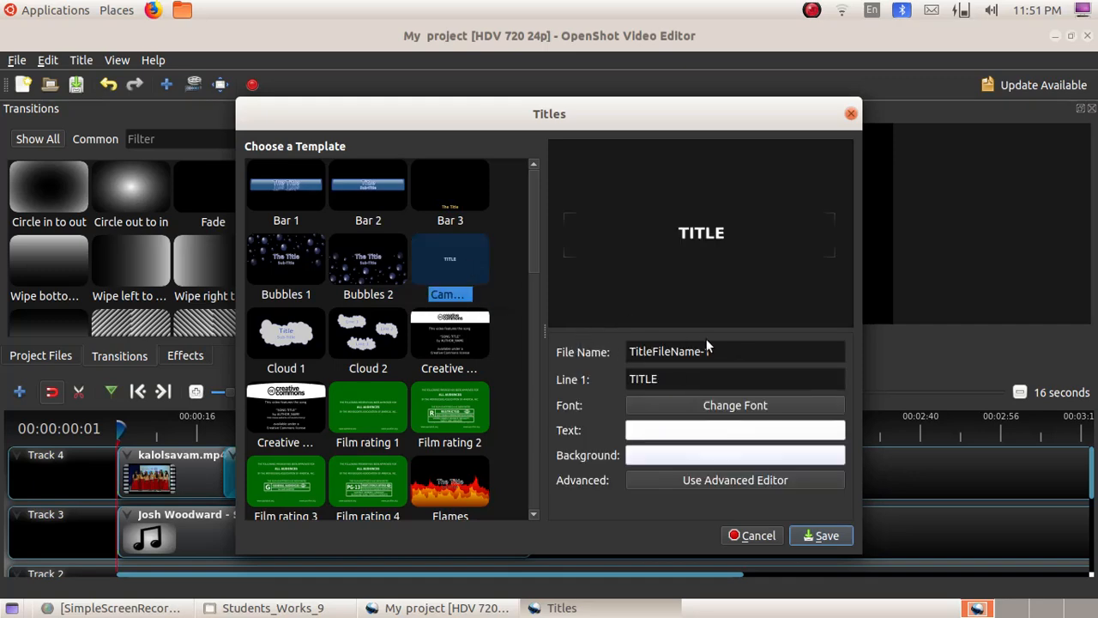
- Replace the title's Line 1 text with "My Video"
{"action": "left_click", "coordinate": [661, 383]}
{"action": "key", "text": "BackSpace"}
{"action": "key", "text": "BackSpace"}
{"action": "key", "text": "BackSpace"}
{"action": "key", "text": "BackSpace"}
{"action": "key", "text": "BackSpace"}
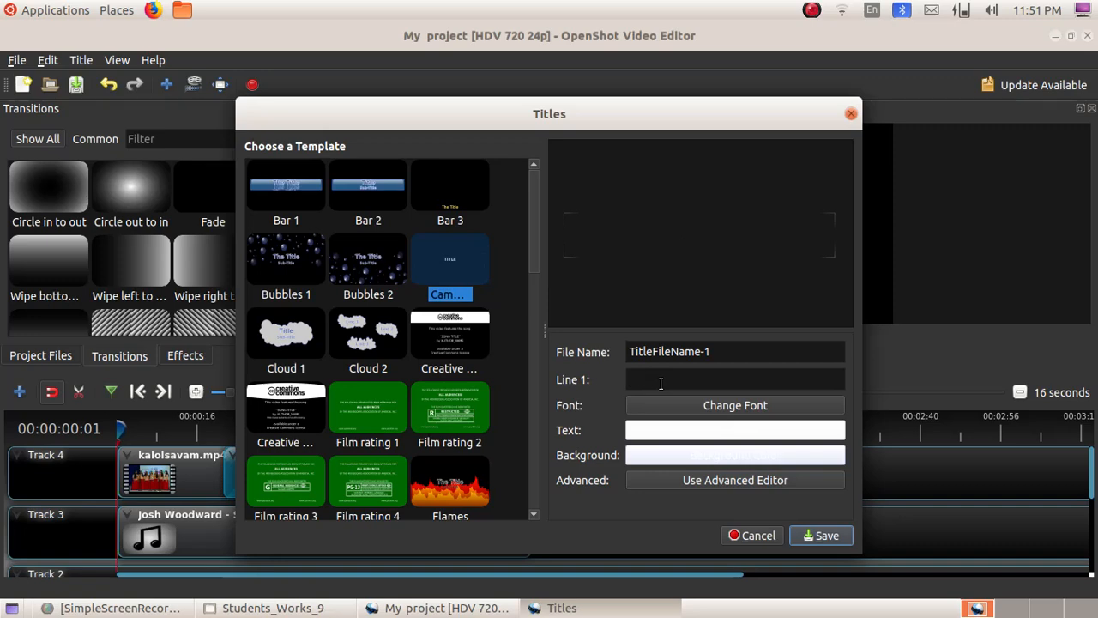
{"action": "type", "text": "My Video"}
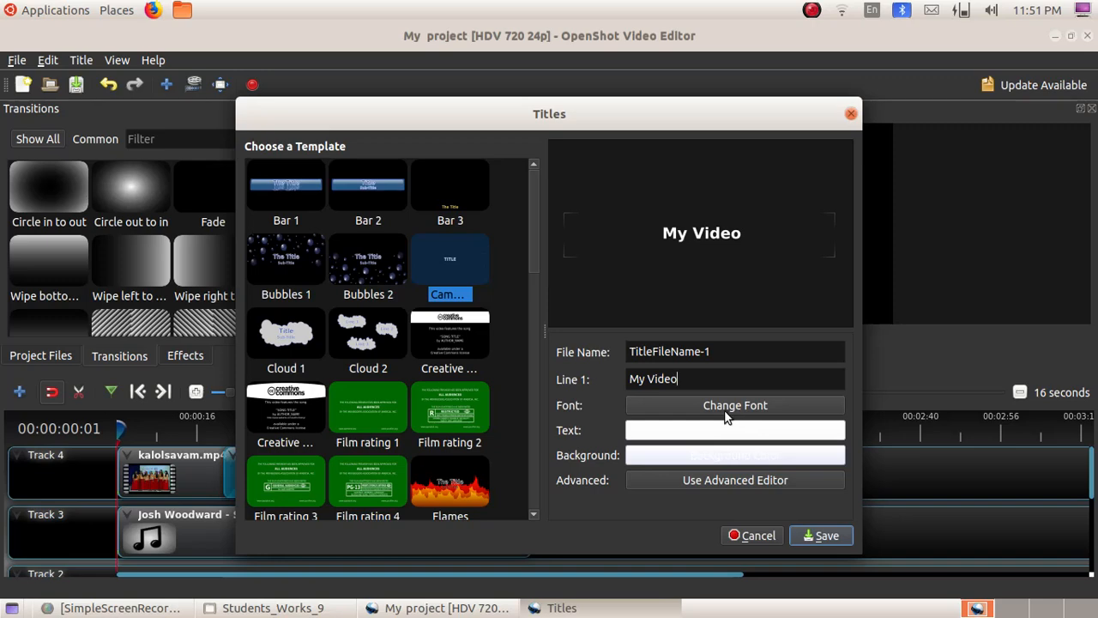
- Set the title's font to Ubuntu Bold Italic at size 14, save the title, and show the project files
{"action": "left_click", "coordinate": [725, 410]}
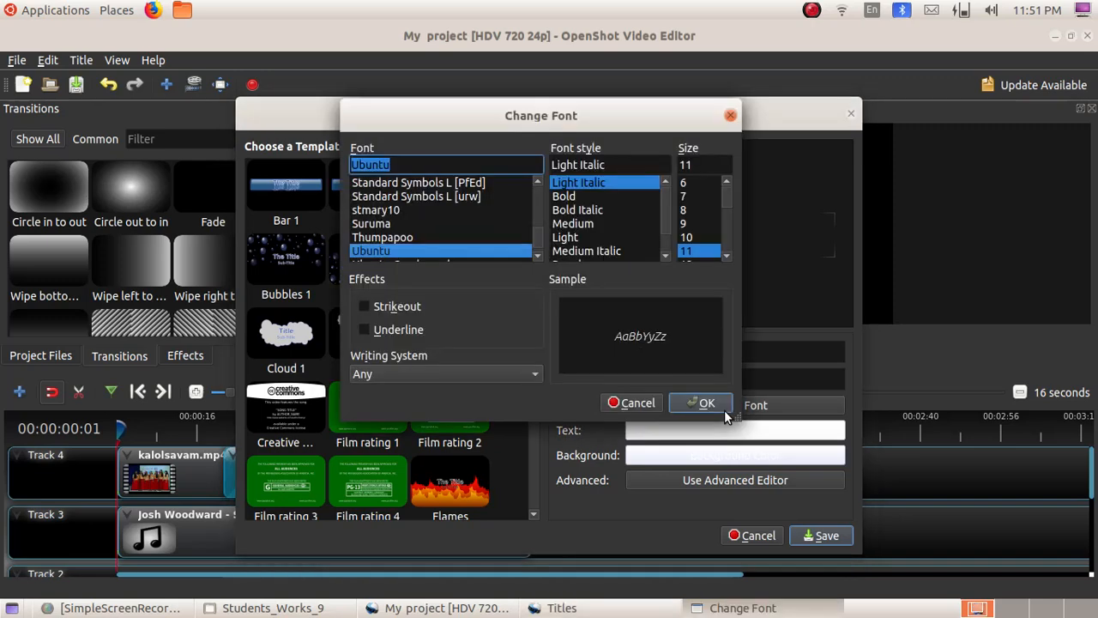
{"action": "left_click", "coordinate": [727, 256]}
{"action": "left_click", "coordinate": [726, 257]}
{"action": "left_click", "coordinate": [727, 256]}
{"action": "left_click", "coordinate": [727, 256]}
{"action": "left_click", "coordinate": [727, 257]}
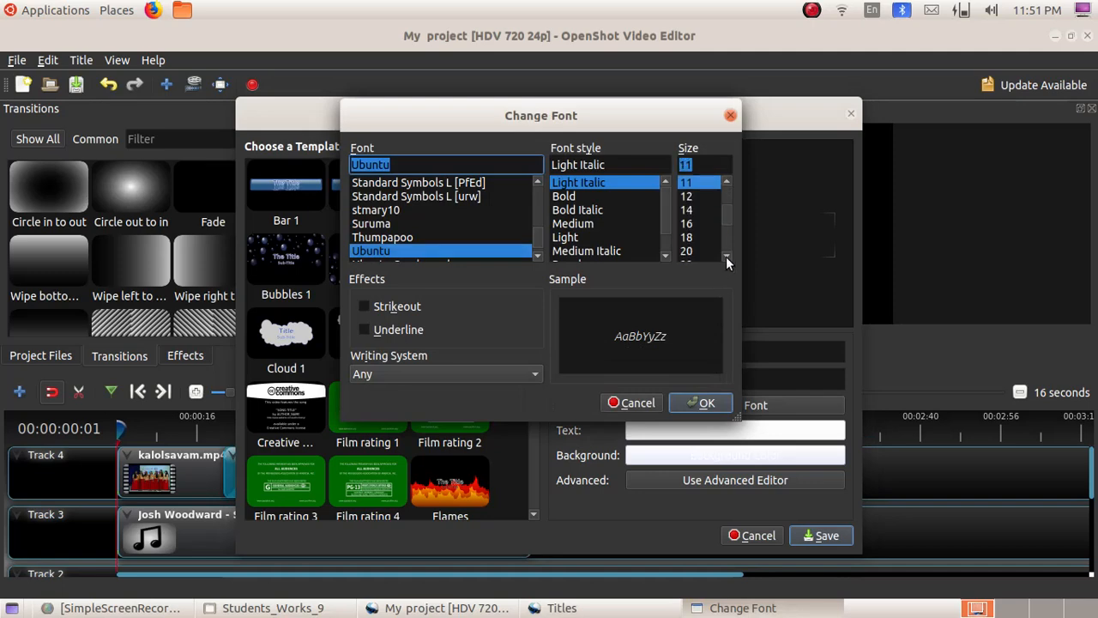
{"action": "left_click", "coordinate": [686, 211]}
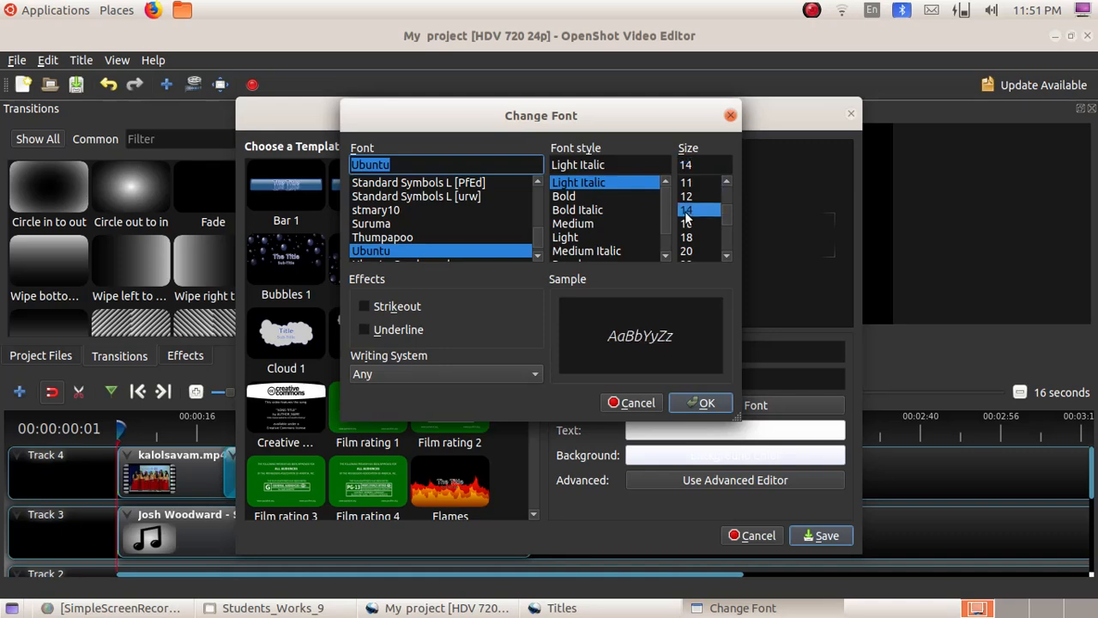
{"action": "left_click", "coordinate": [585, 214]}
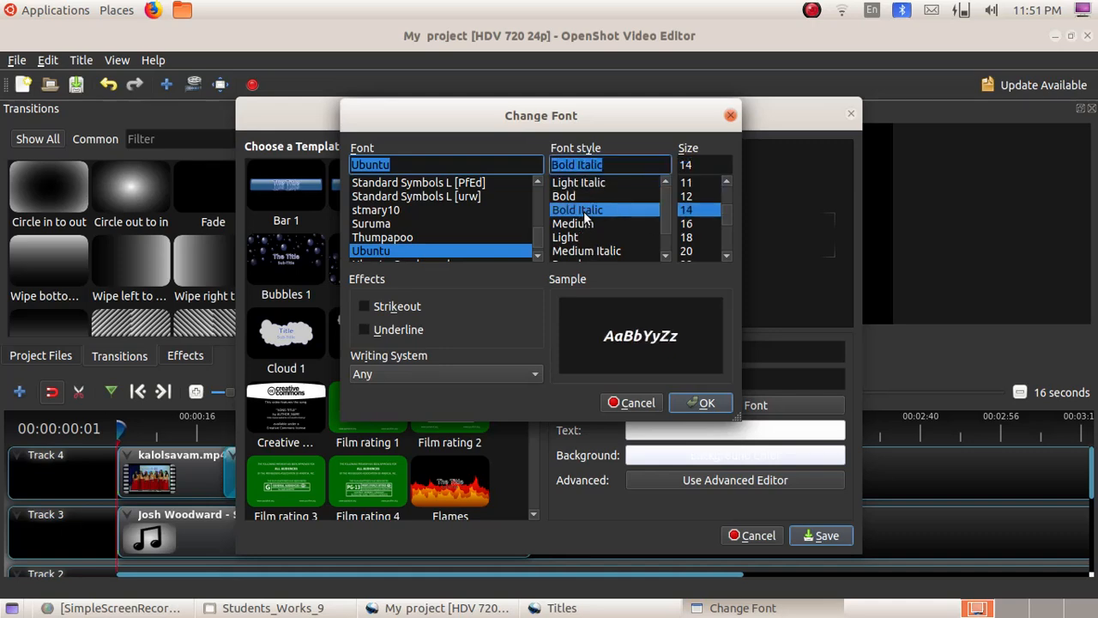
{"action": "left_click", "coordinate": [697, 403]}
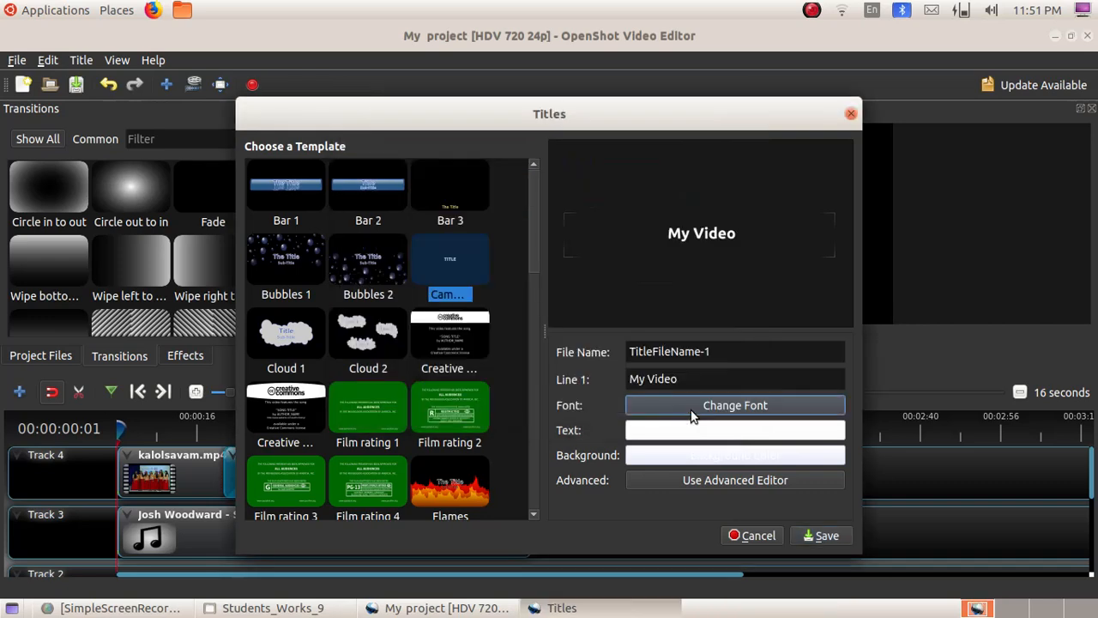
{"action": "left_click", "coordinate": [824, 538]}
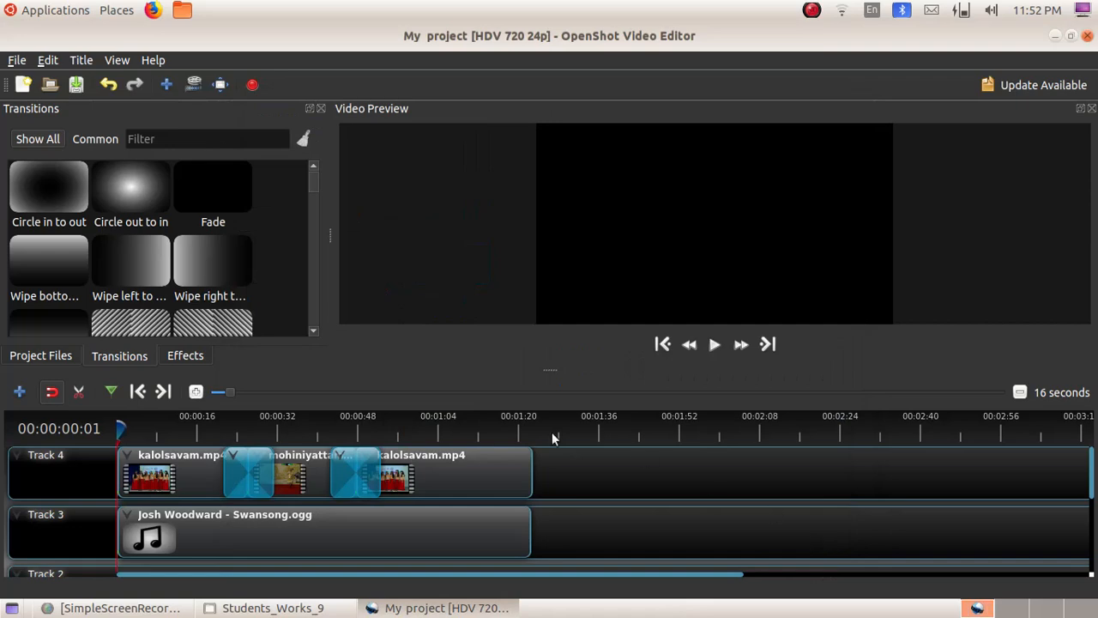
{"action": "left_click", "coordinate": [46, 356]}
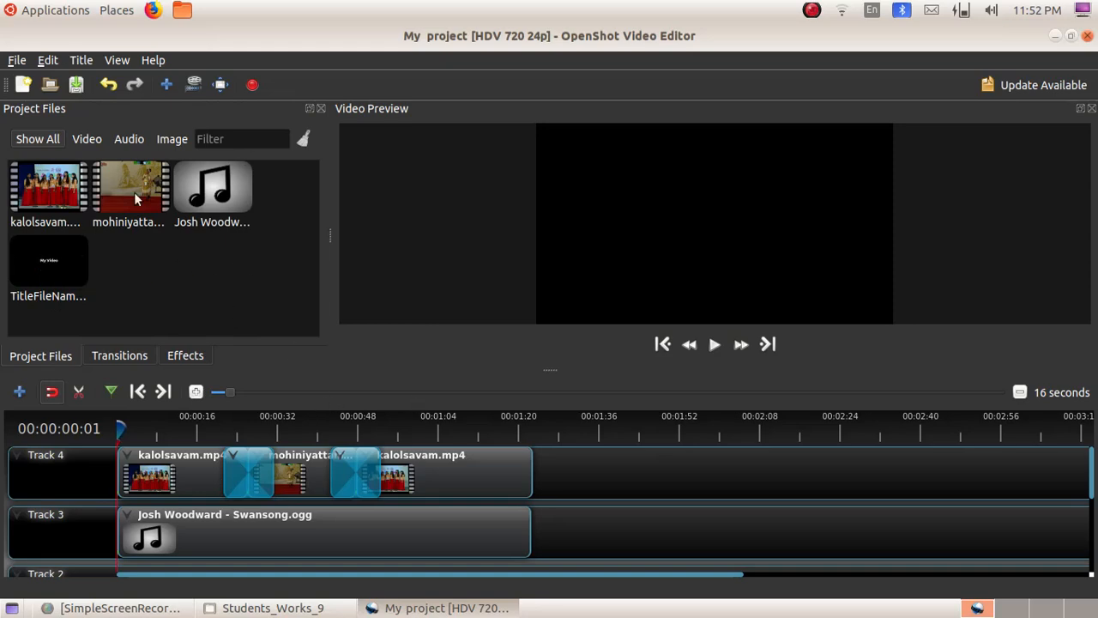
- Create and save a second title from the Sunset template with the text "The End"
{"action": "left_click", "coordinate": [86, 65]}
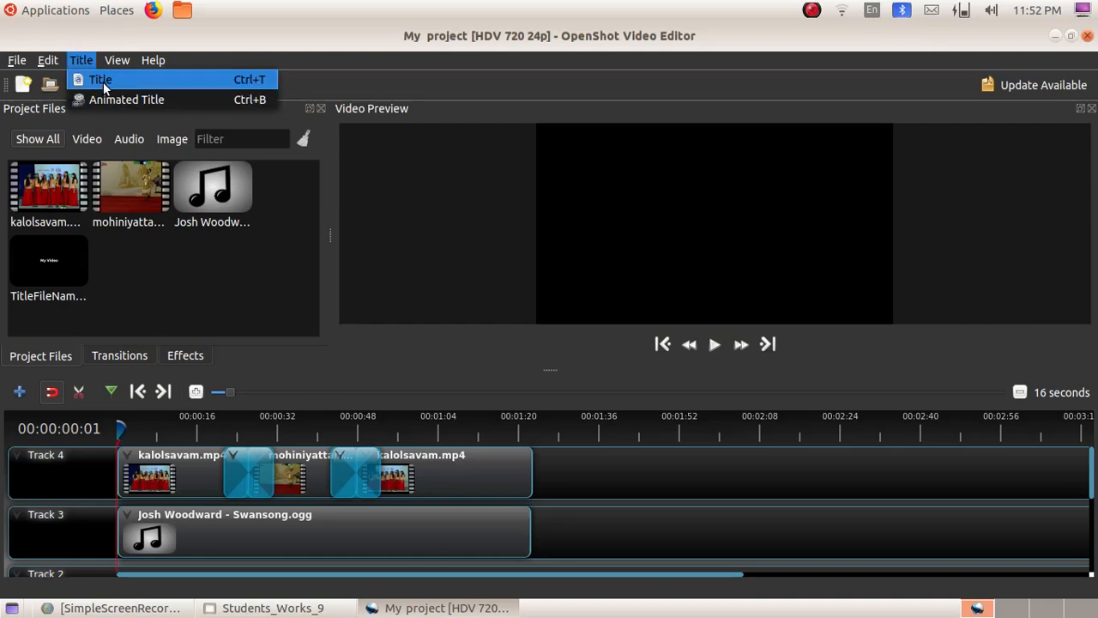
{"action": "left_click", "coordinate": [103, 81]}
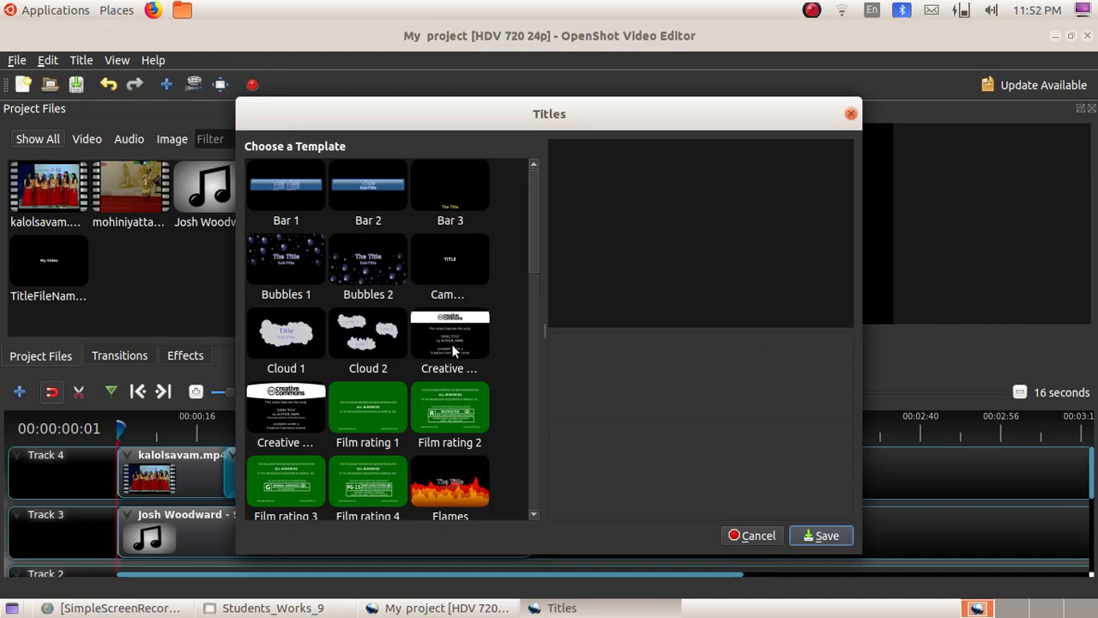
{"action": "scroll", "coordinate": [451, 344], "scroll_direction": "down", "scroll_amount": 10}
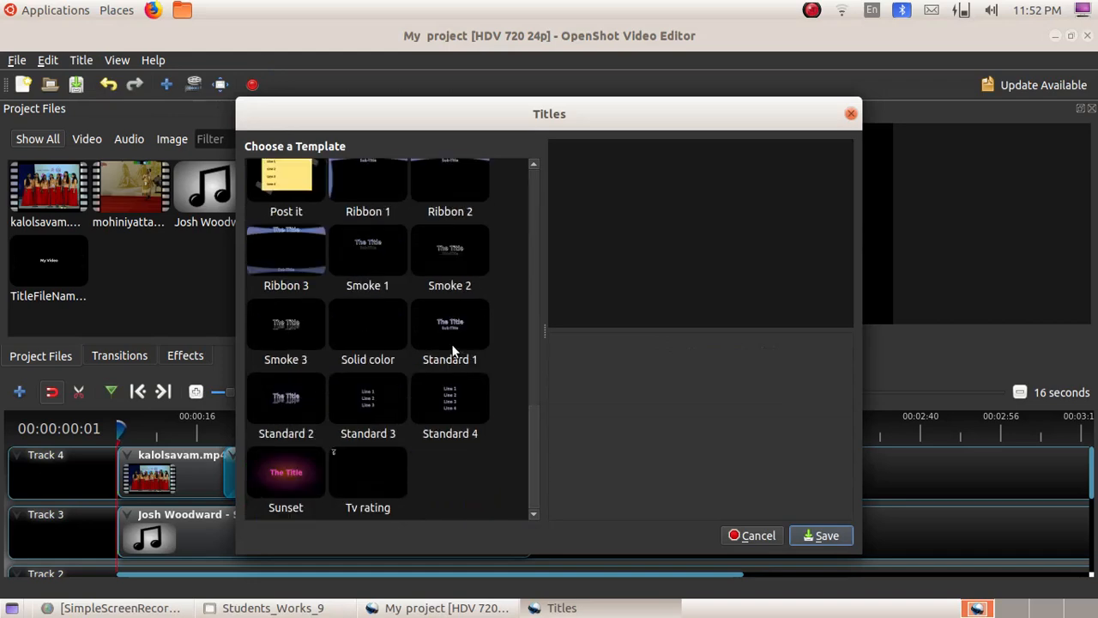
{"action": "left_click", "coordinate": [287, 484]}
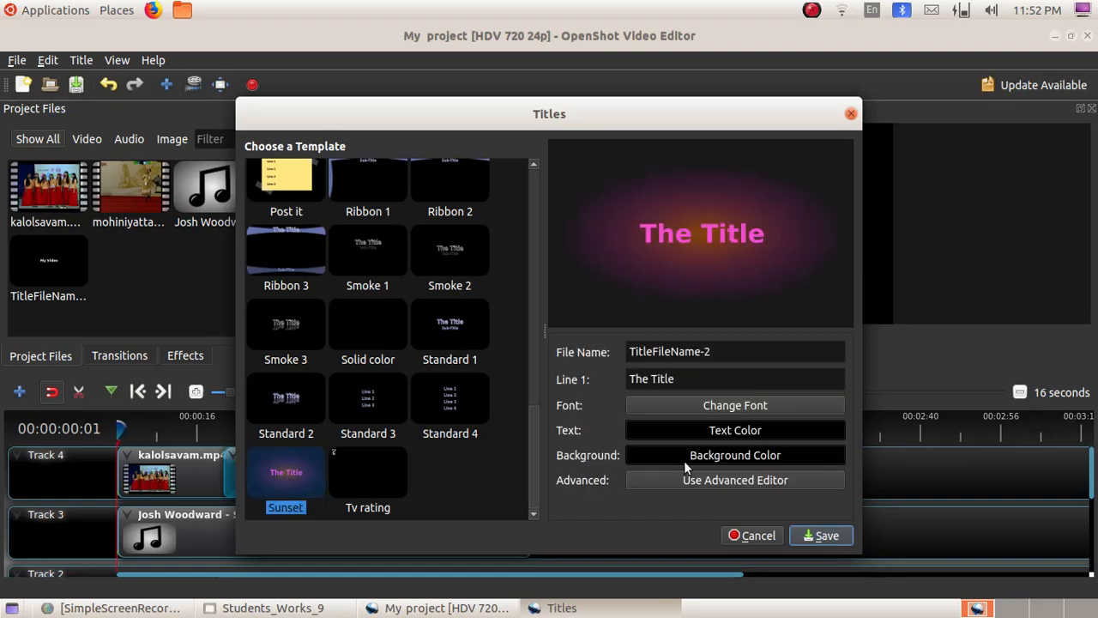
{"action": "left_click", "coordinate": [686, 385]}
{"action": "left_click_drag", "start_coordinate": [678, 385], "coordinate": [655, 386]}
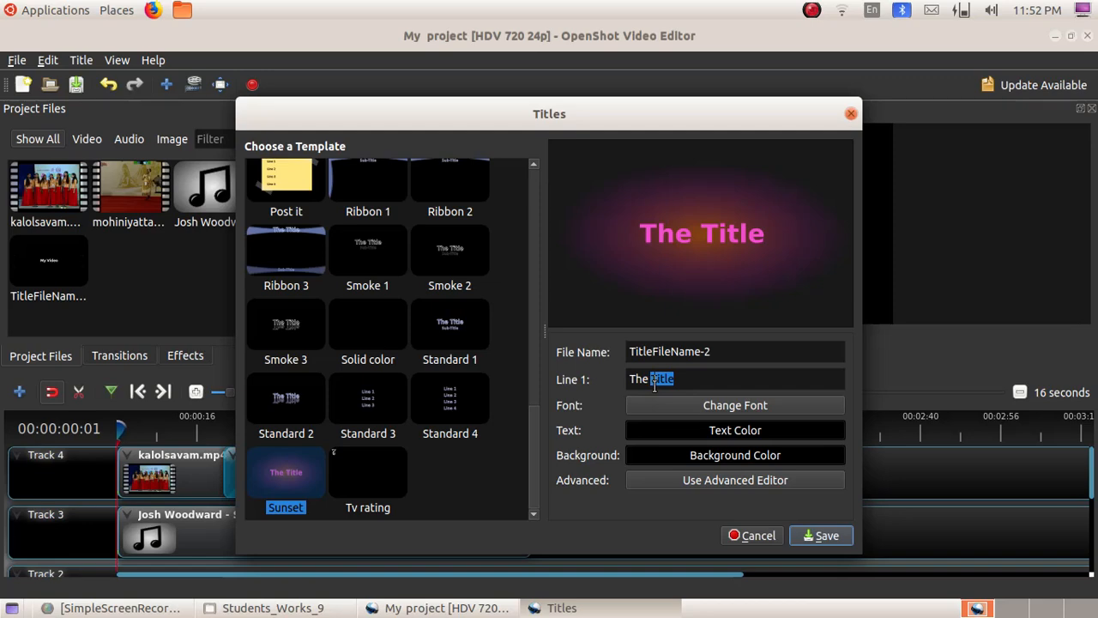
{"action": "type", "text": "End"}
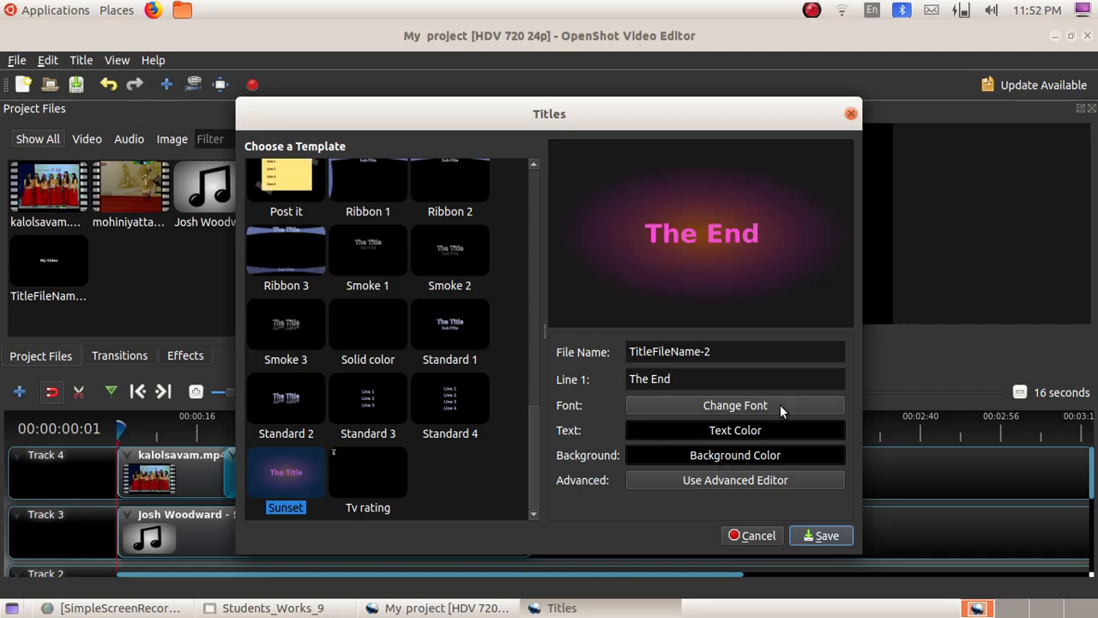
{"action": "left_click", "coordinate": [826, 537]}
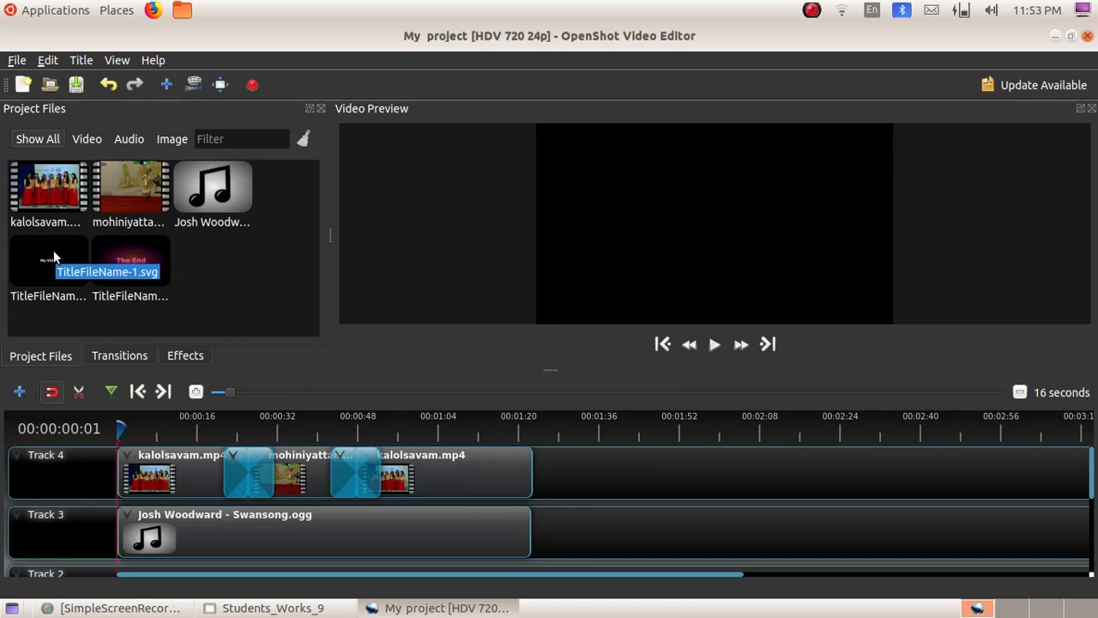
- Shift the Track 4 clips and Track 3 audio to start at about 20 seconds and place the "My Video" title at the start of Track 4
{"action": "left_click", "coordinate": [54, 258]}
{"action": "left_click_drag", "start_coordinate": [53, 257], "coordinate": [203, 364]}
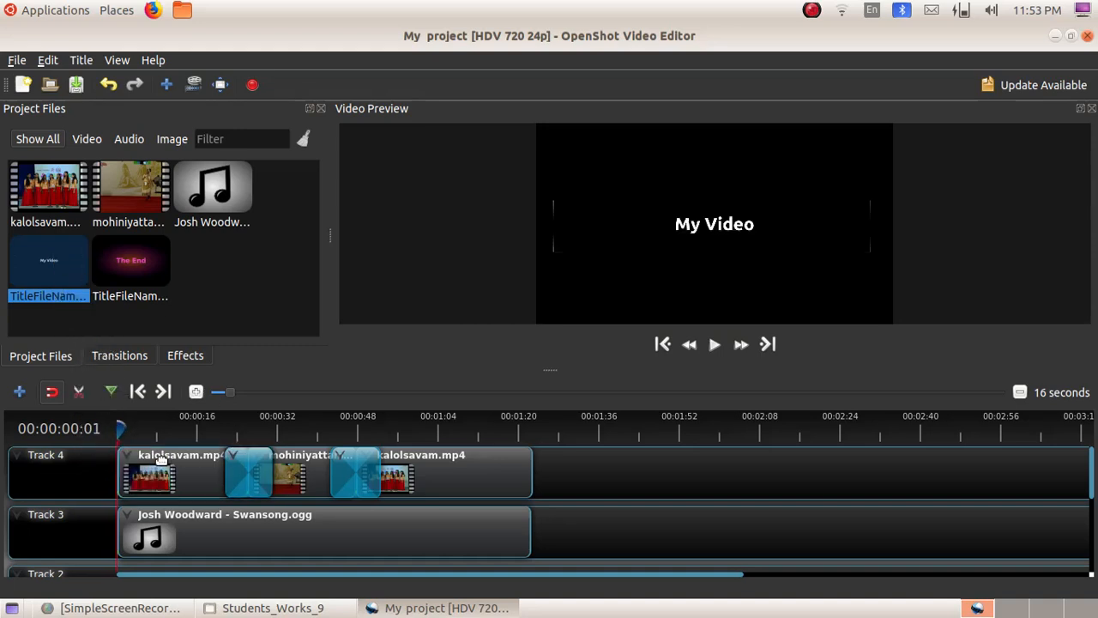
{"action": "left_click_drag", "start_coordinate": [454, 482], "coordinate": [547, 487]}
{"action": "left_click_drag", "start_coordinate": [299, 481], "coordinate": [423, 484]}
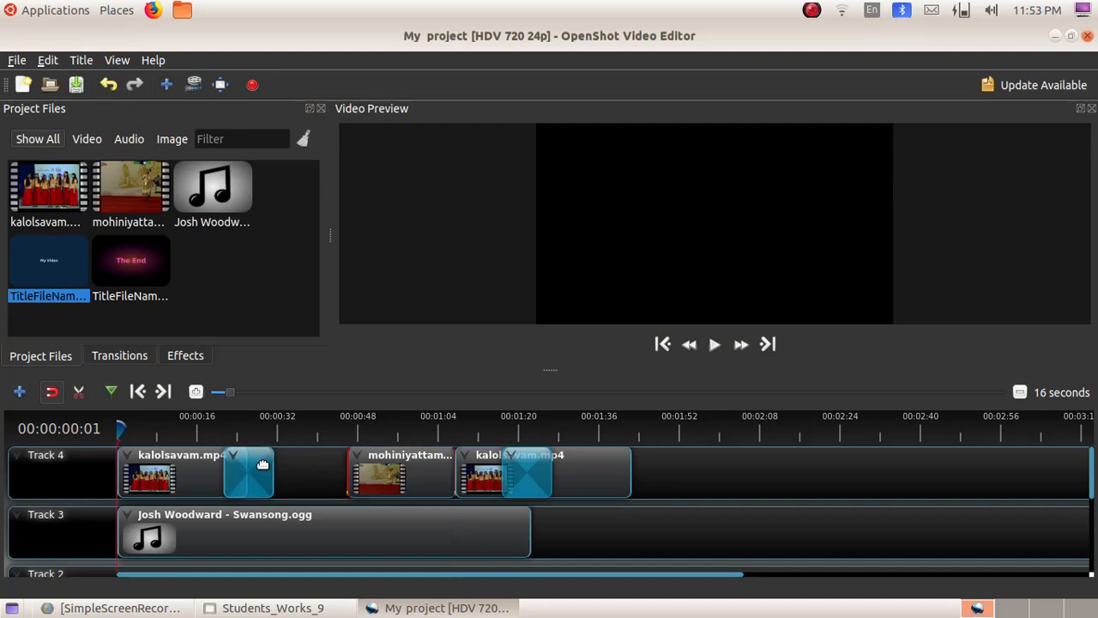
{"action": "left_click_drag", "start_coordinate": [245, 467], "coordinate": [383, 465]}
{"action": "left_click_drag", "start_coordinate": [210, 478], "coordinate": [311, 478]}
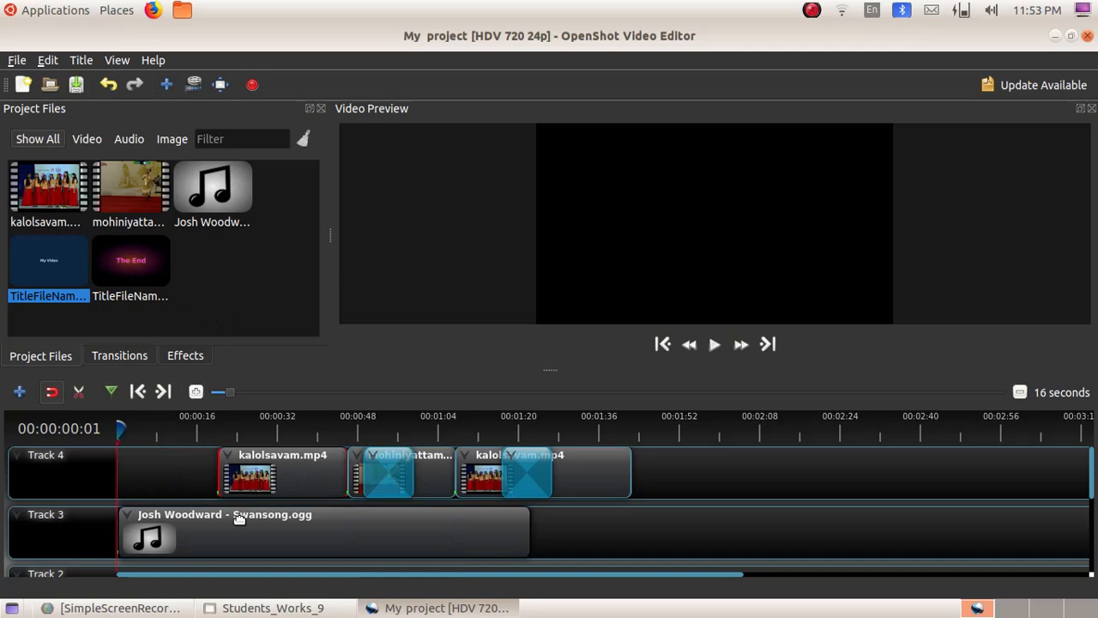
{"action": "left_click_drag", "start_coordinate": [246, 537], "coordinate": [350, 537]}
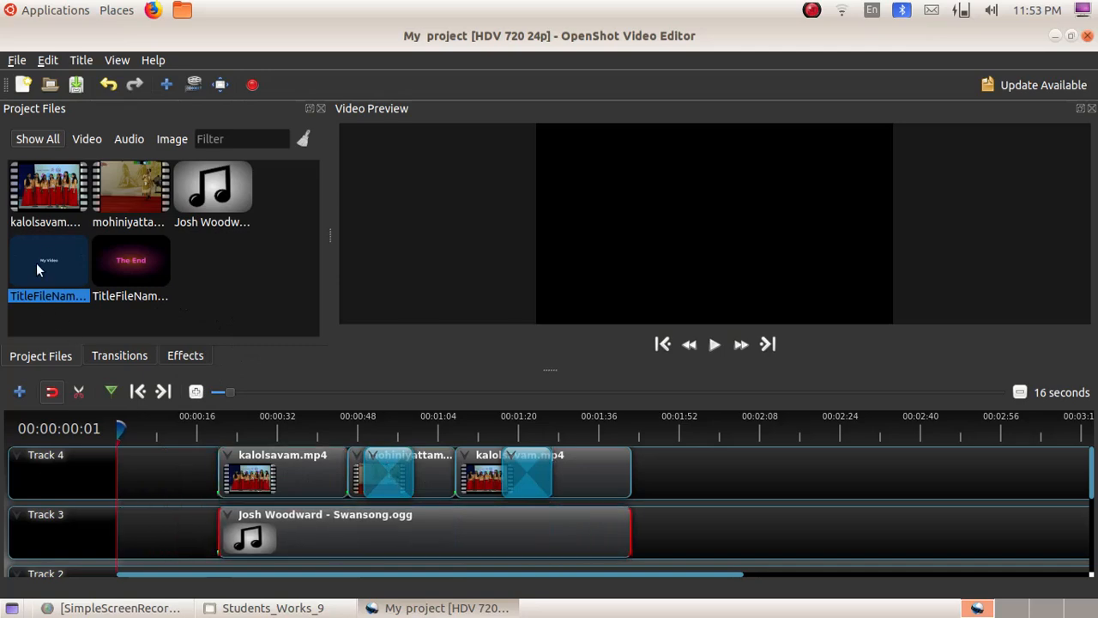
{"action": "left_click_drag", "start_coordinate": [47, 241], "coordinate": [120, 467]}
- Move the clips, transitions and audio back to follow the opening title, and add "The End" title directly after the last clip
{"action": "left_click", "coordinate": [260, 492]}
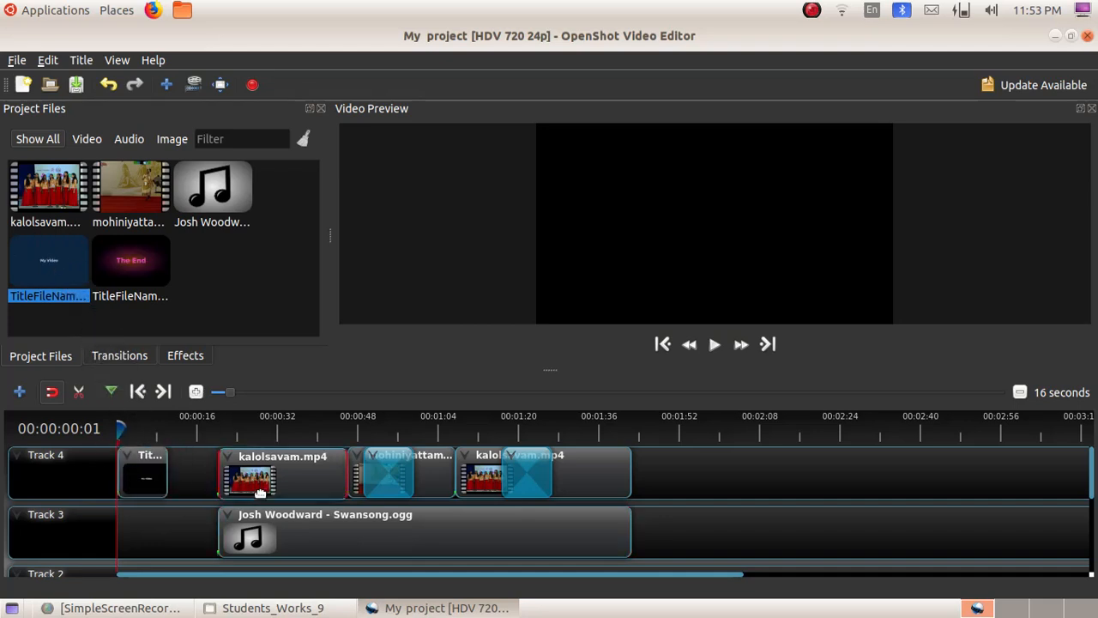
{"action": "left_click_drag", "start_coordinate": [260, 492], "coordinate": [211, 492]}
{"action": "left_click", "coordinate": [432, 462]}
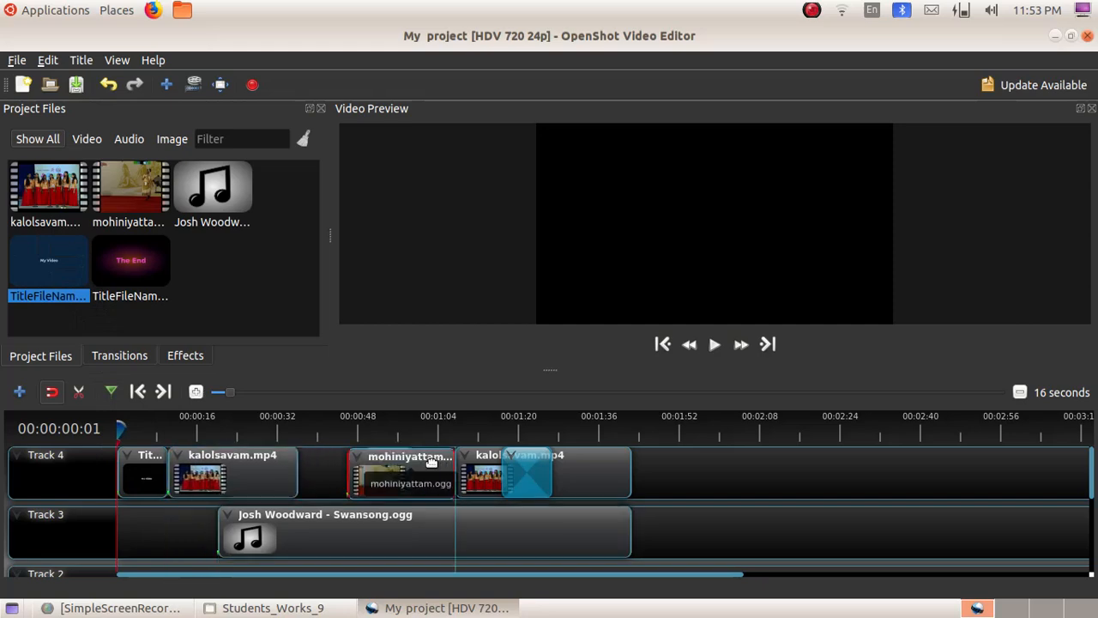
{"action": "left_click_drag", "start_coordinate": [432, 461], "coordinate": [299, 485]}
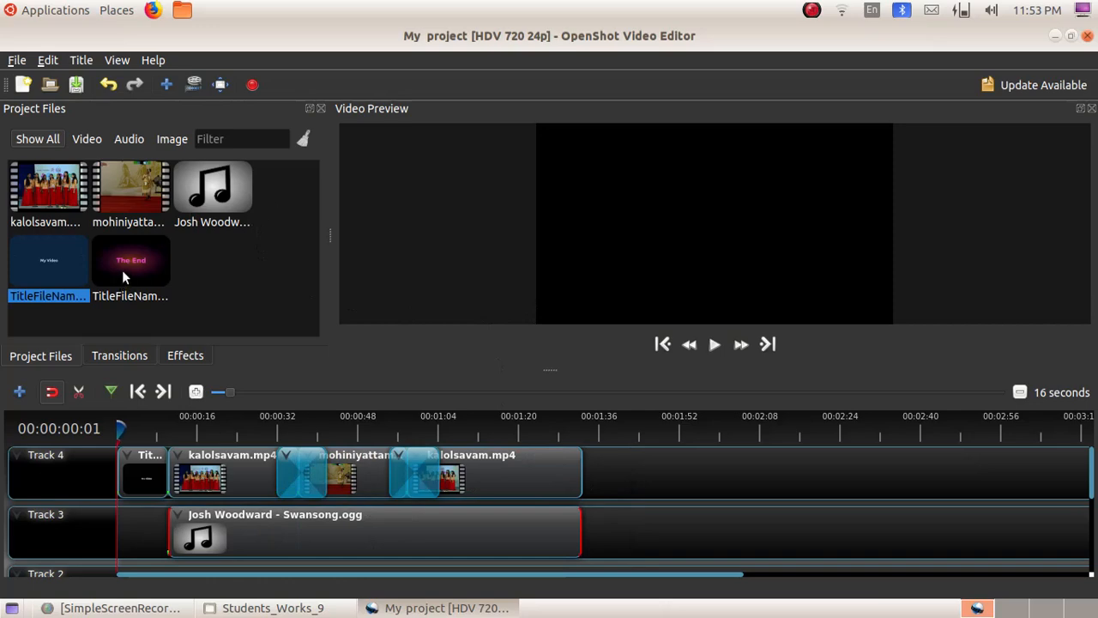
{"action": "left_click_drag", "start_coordinate": [124, 271], "coordinate": [587, 474]}
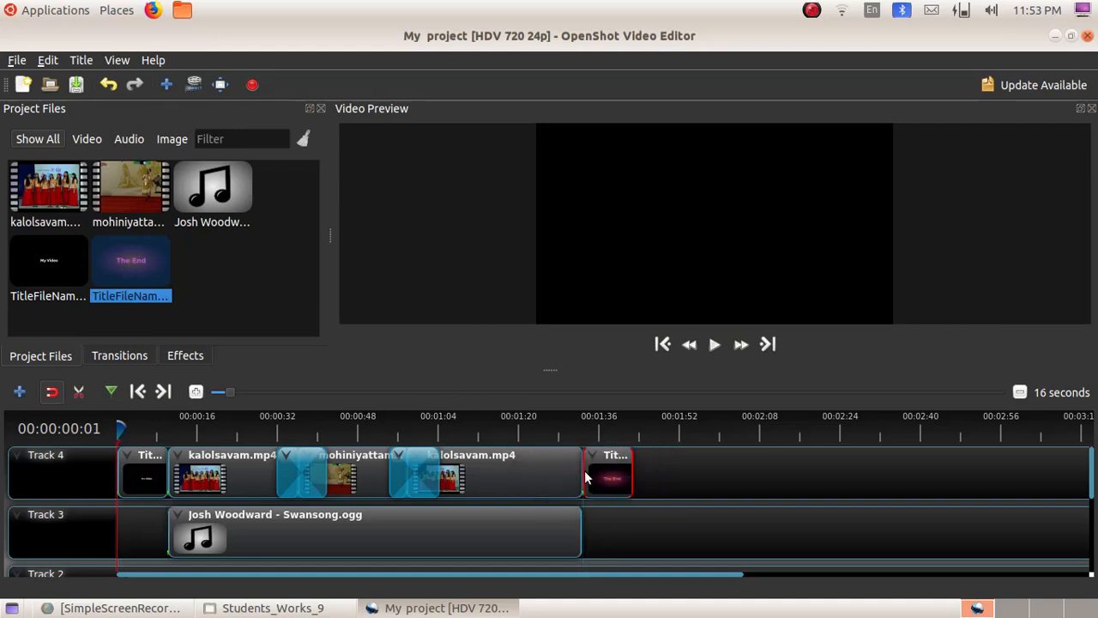
- Play the timeline's opening and its ending from about 00:01:25 to check both titles
{"action": "left_click", "coordinate": [716, 344]}
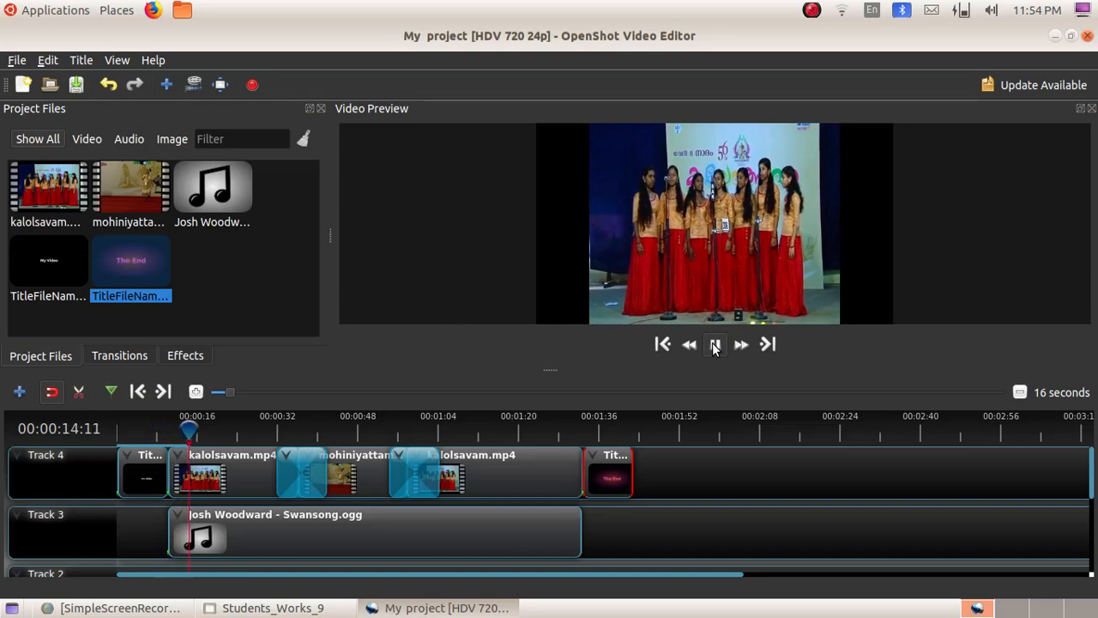
{"action": "left_click", "coordinate": [715, 345]}
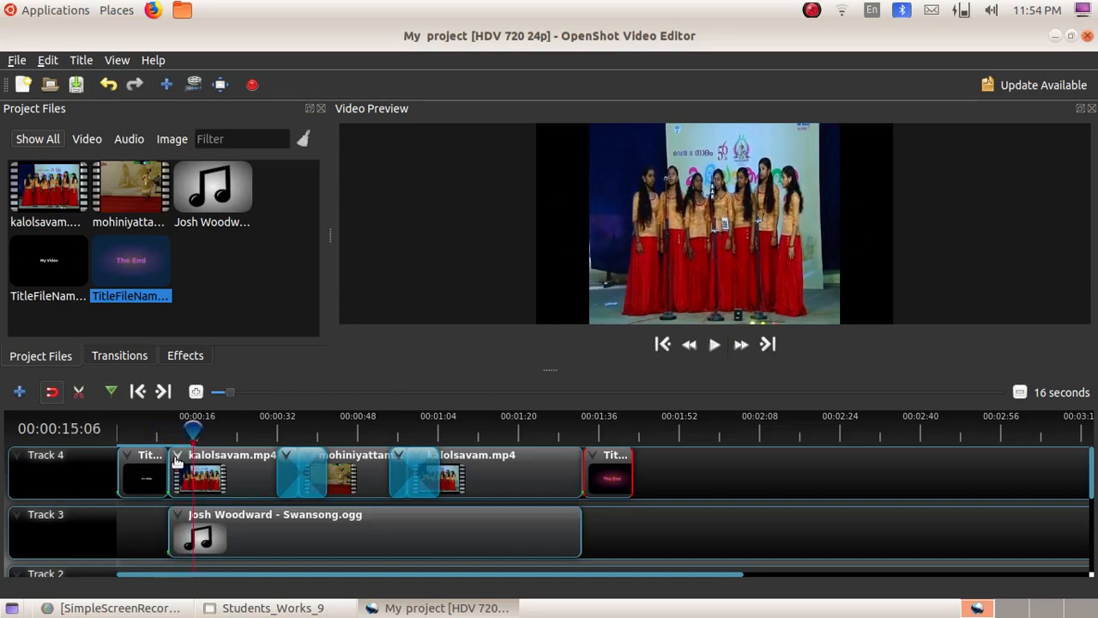
{"action": "left_click_drag", "start_coordinate": [196, 429], "coordinate": [546, 436]}
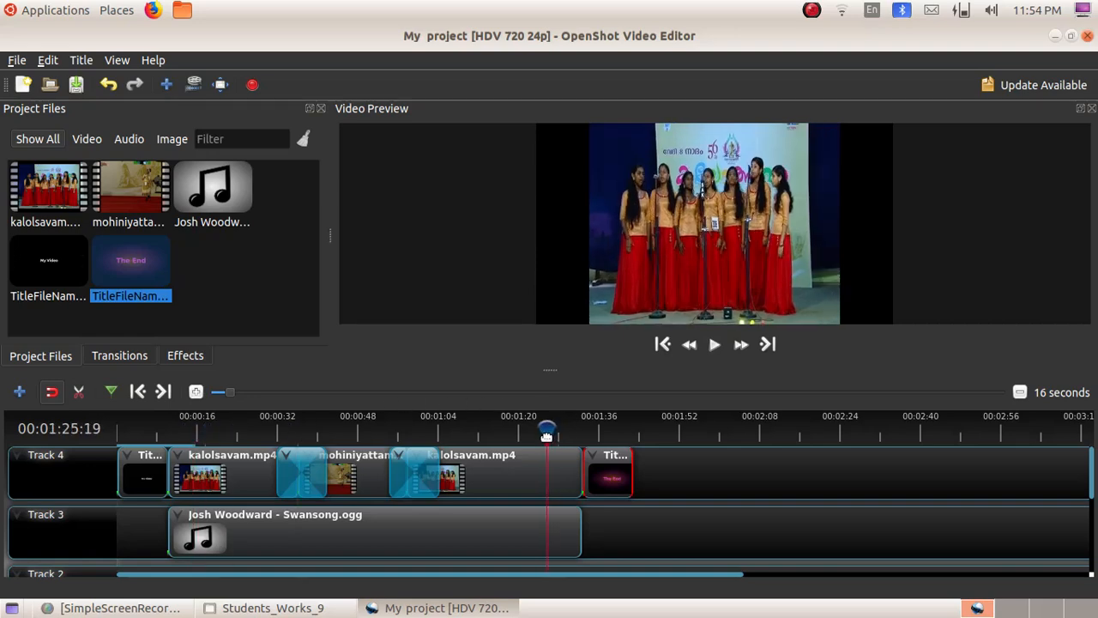
{"action": "left_click", "coordinate": [715, 345]}
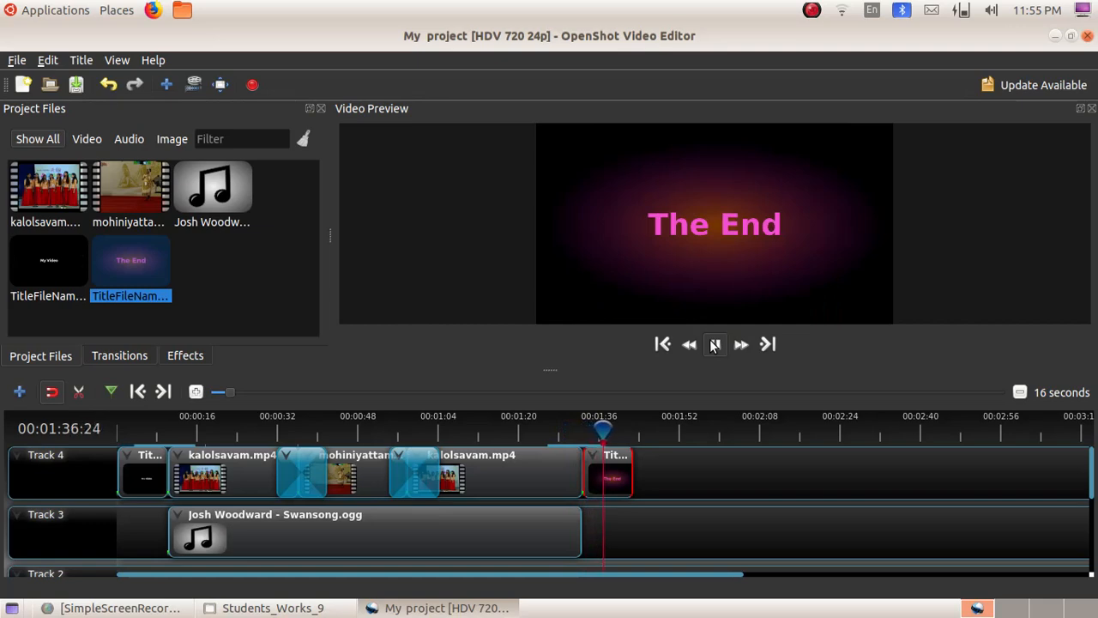
{"action": "left_click", "coordinate": [714, 344]}
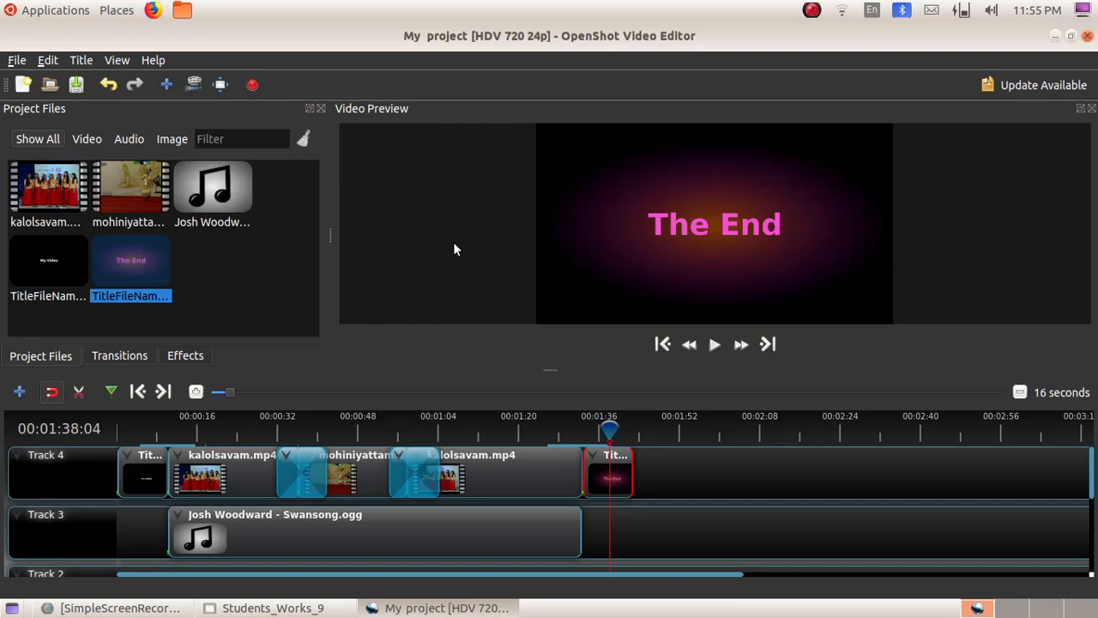
- Export the project as "My project" to Students_Works_9 with the All Formats profile and the MP4 (mpeg4) target
{"action": "left_click", "coordinate": [17, 60]}
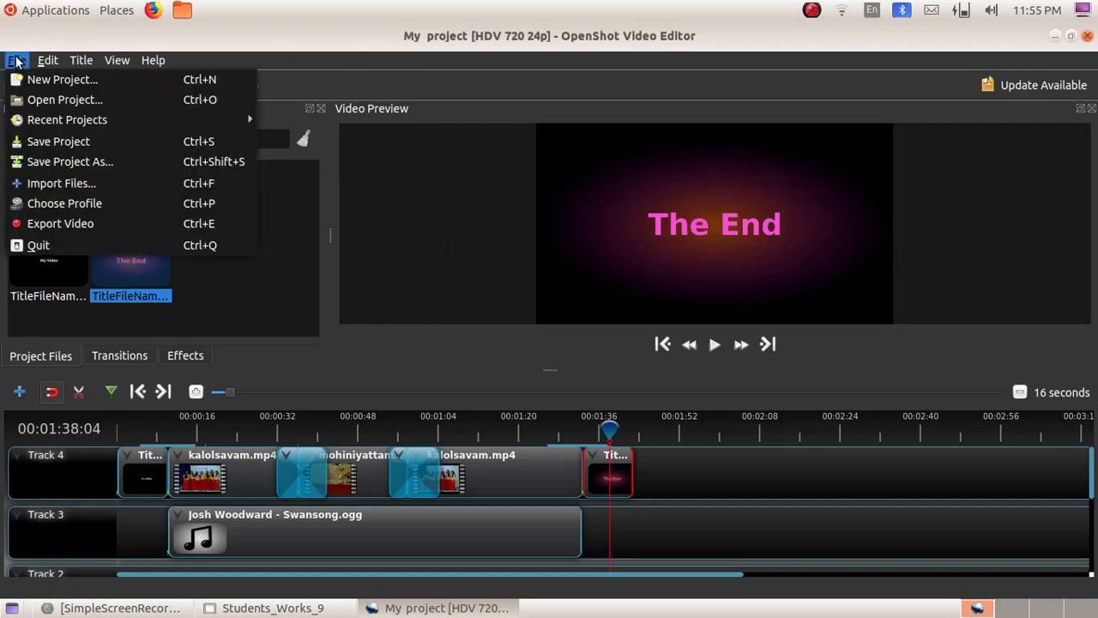
{"action": "left_click", "coordinate": [60, 222]}
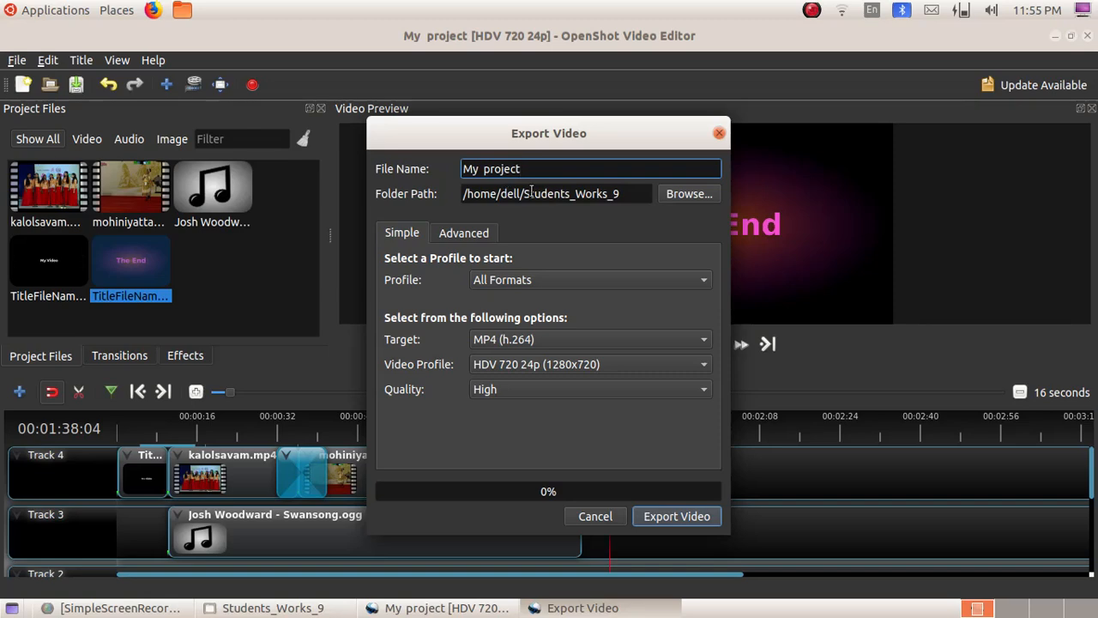
{"action": "left_click", "coordinate": [576, 281]}
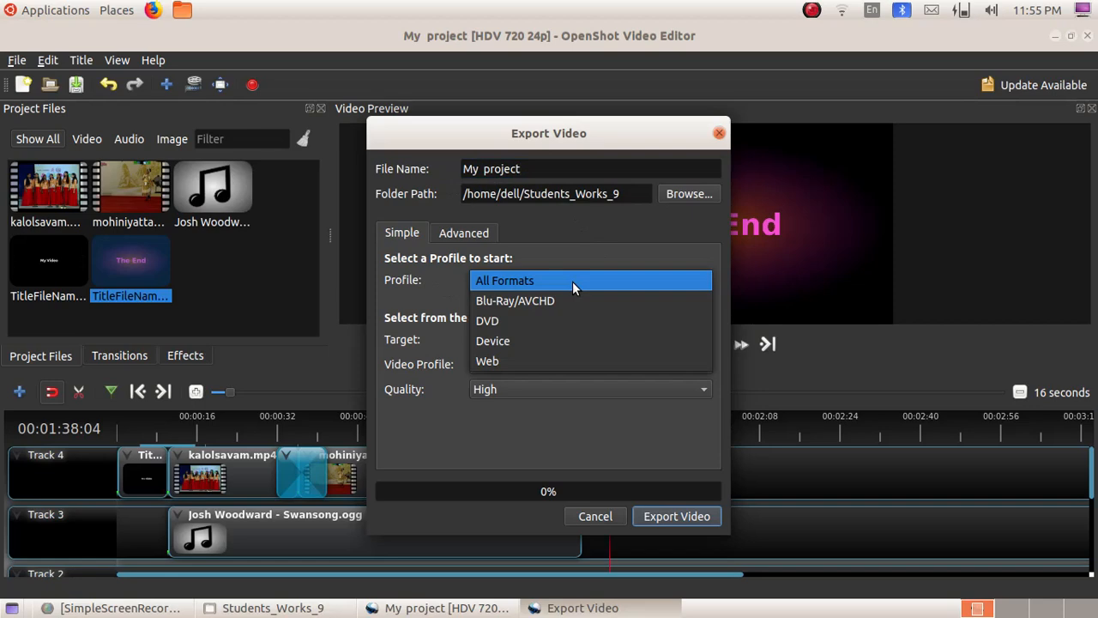
{"action": "left_click", "coordinate": [573, 282]}
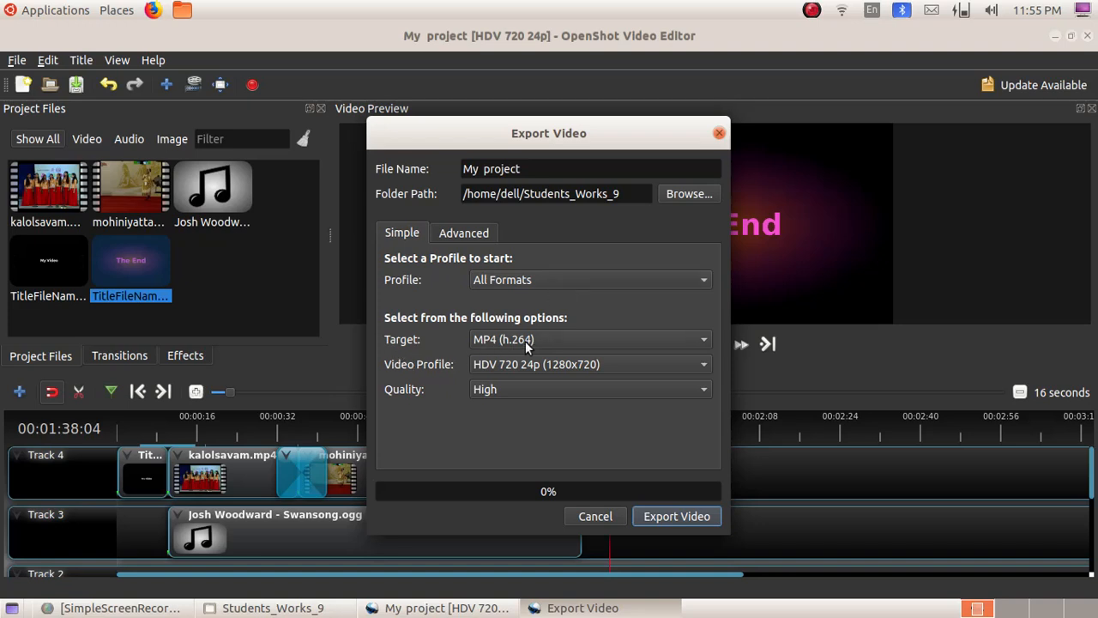
{"action": "left_click", "coordinate": [570, 341]}
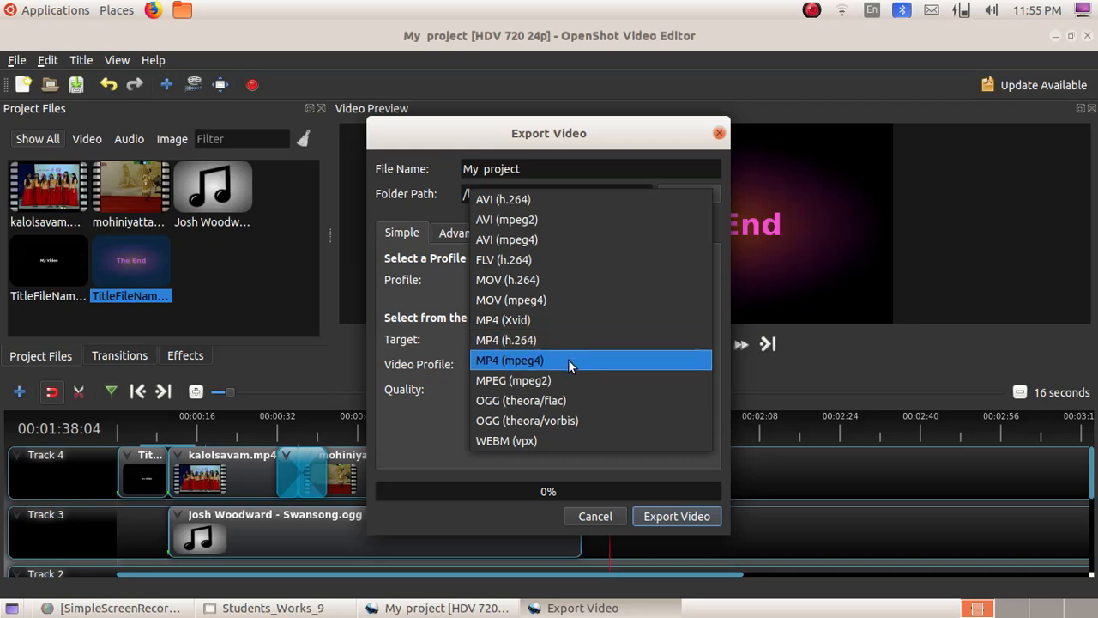
{"action": "left_click", "coordinate": [570, 360]}
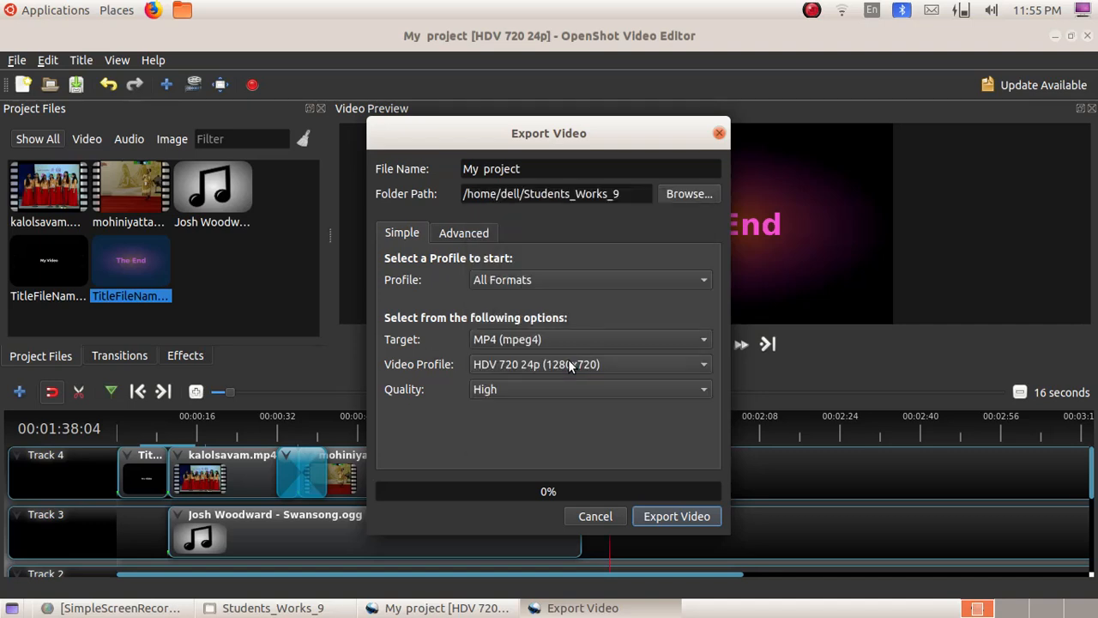
{"action": "left_click", "coordinate": [687, 518]}
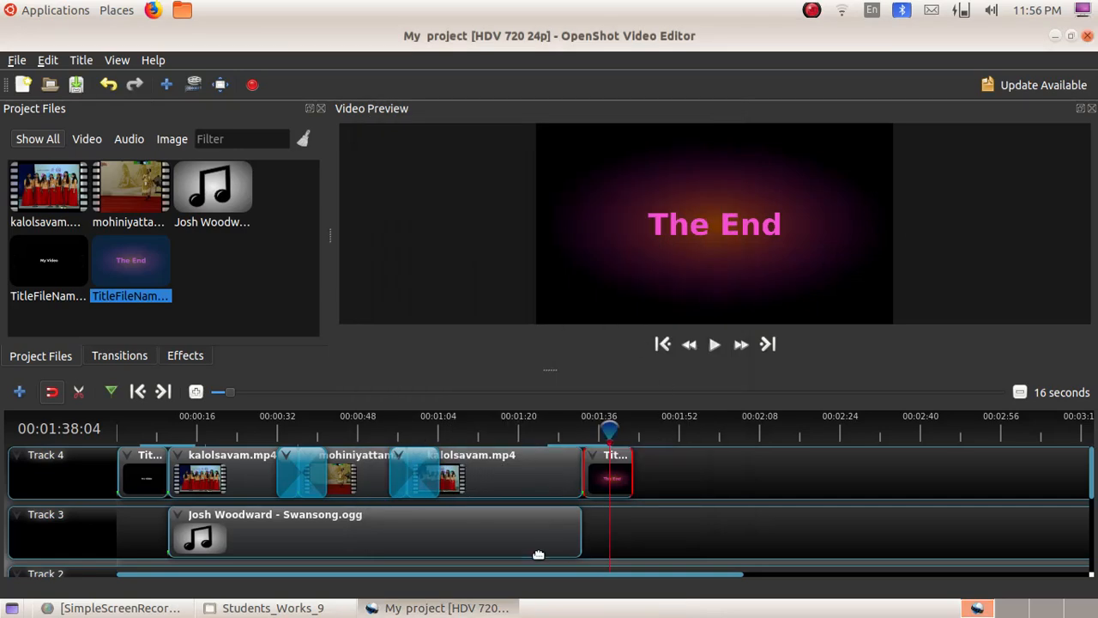
- Minimize the editor and play My project.mp4 from the home folder's Students_Works_9 folder, skipping ahead to about 1:31 to check the ending
{"action": "left_click", "coordinate": [441, 609]}
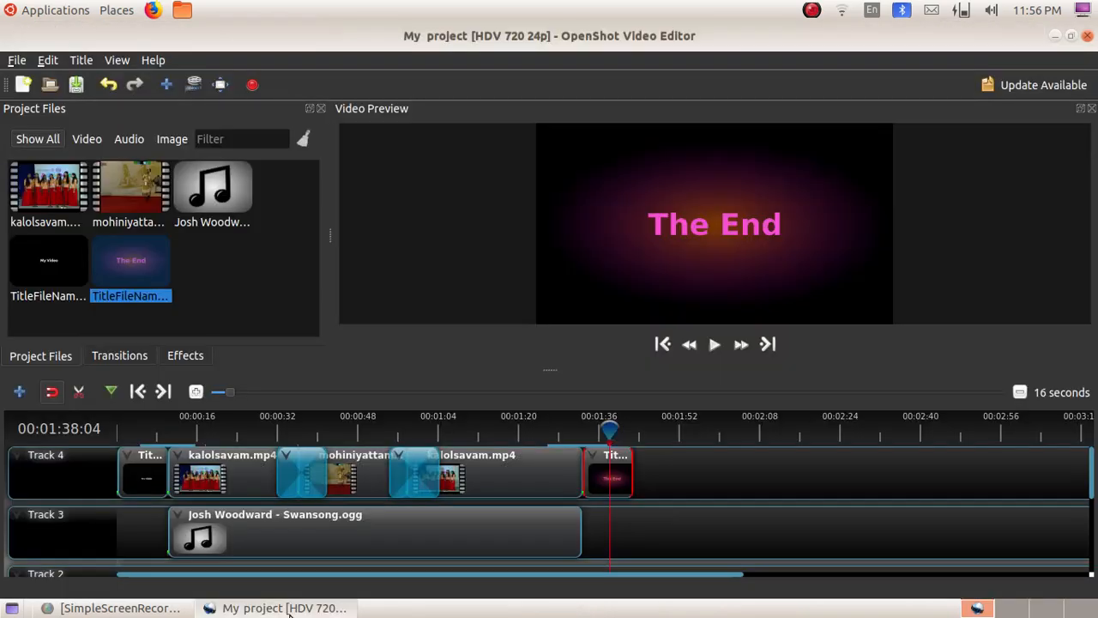
{"action": "left_click", "coordinate": [290, 611]}
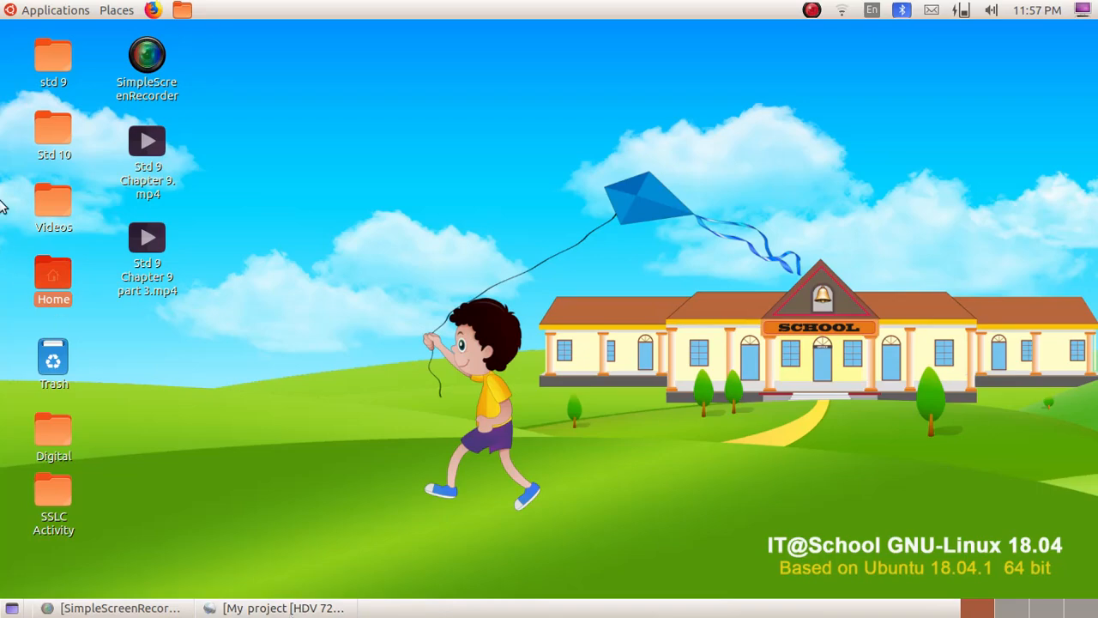
{"action": "double_click", "coordinate": [48, 277]}
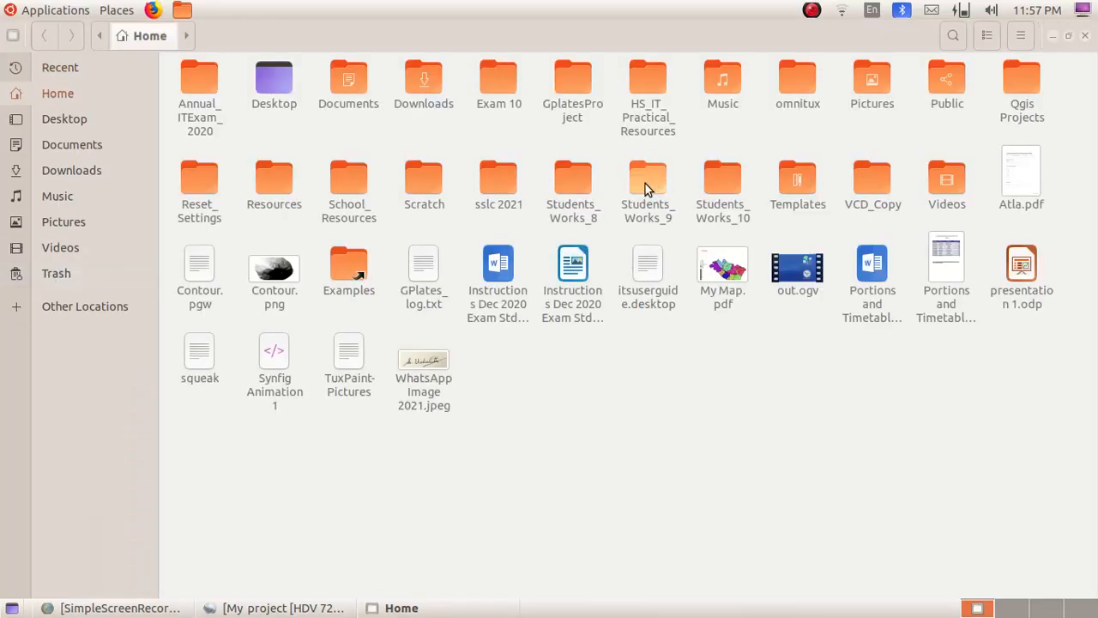
{"action": "double_click", "coordinate": [645, 184]}
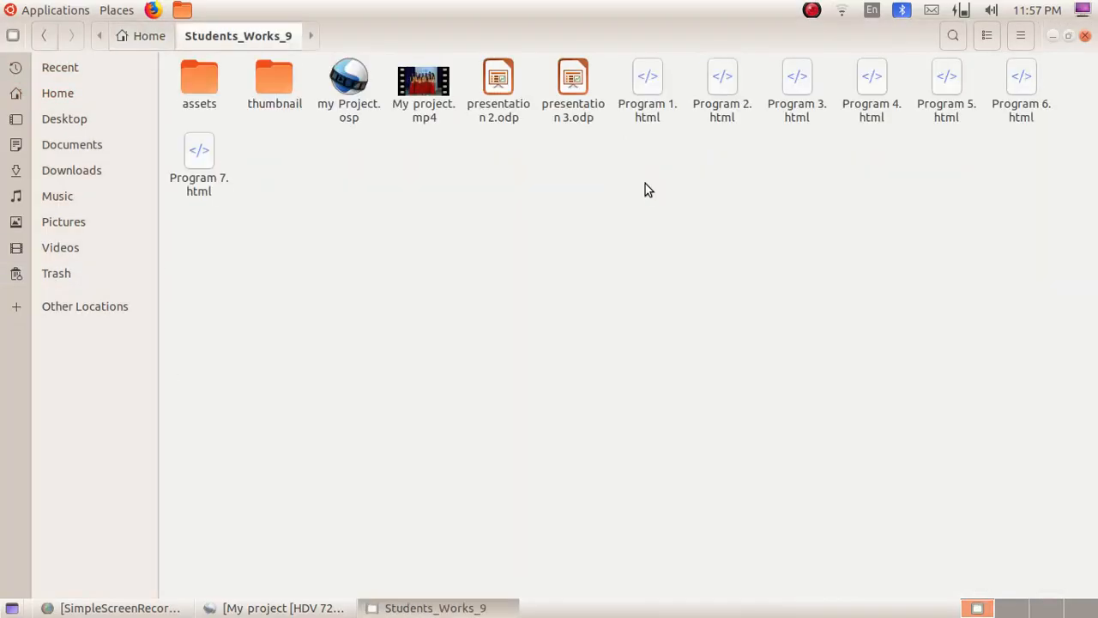
{"action": "double_click", "coordinate": [426, 88]}
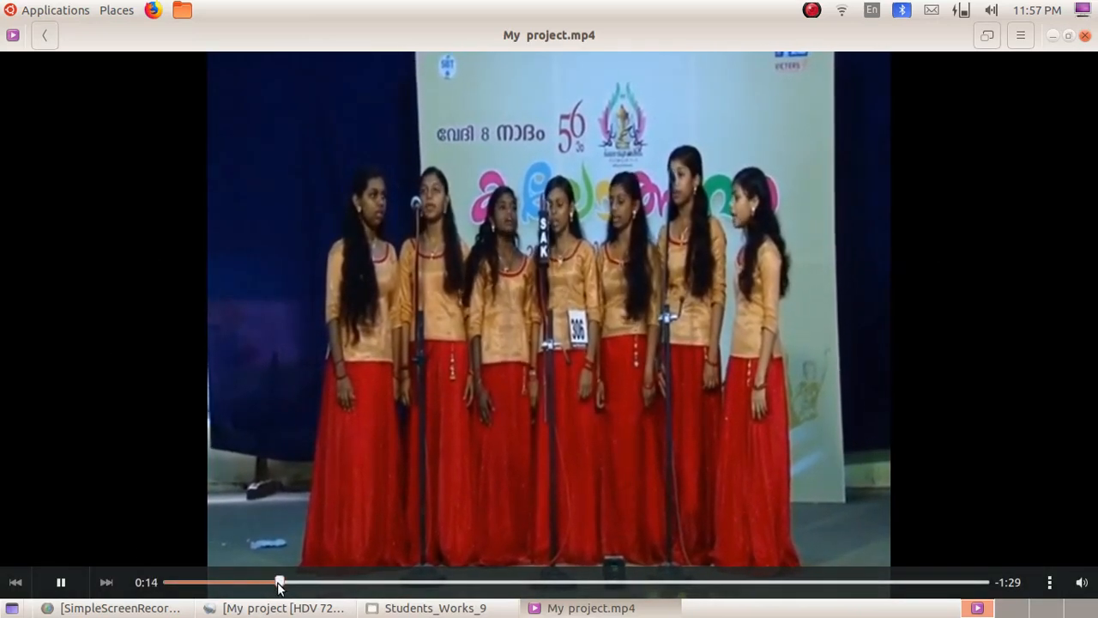
{"action": "left_click_drag", "start_coordinate": [279, 586], "coordinate": [877, 587]}
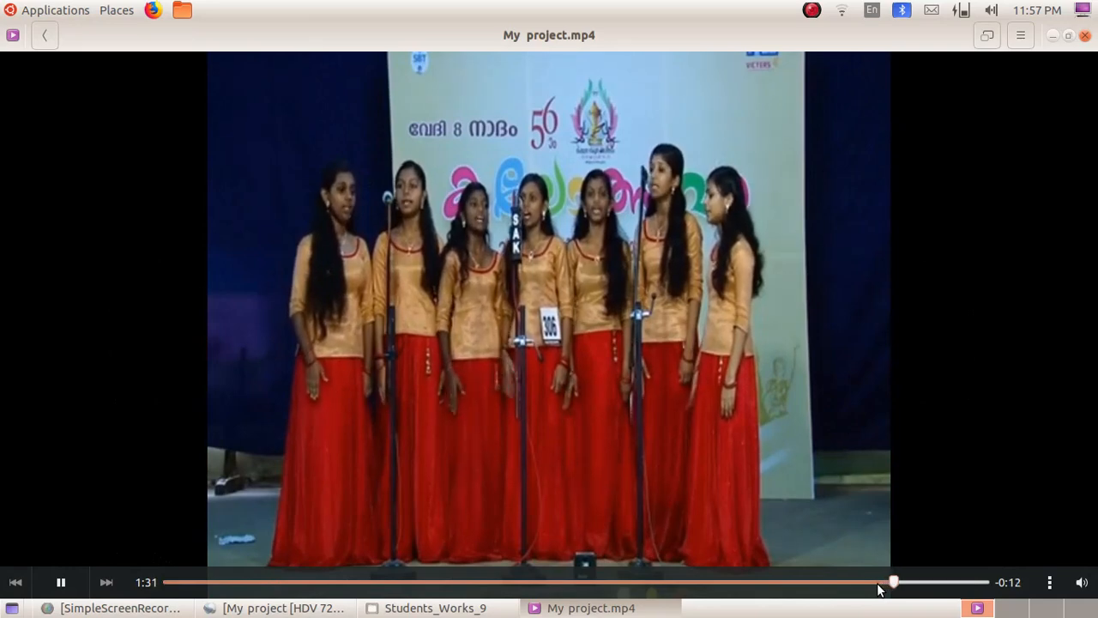